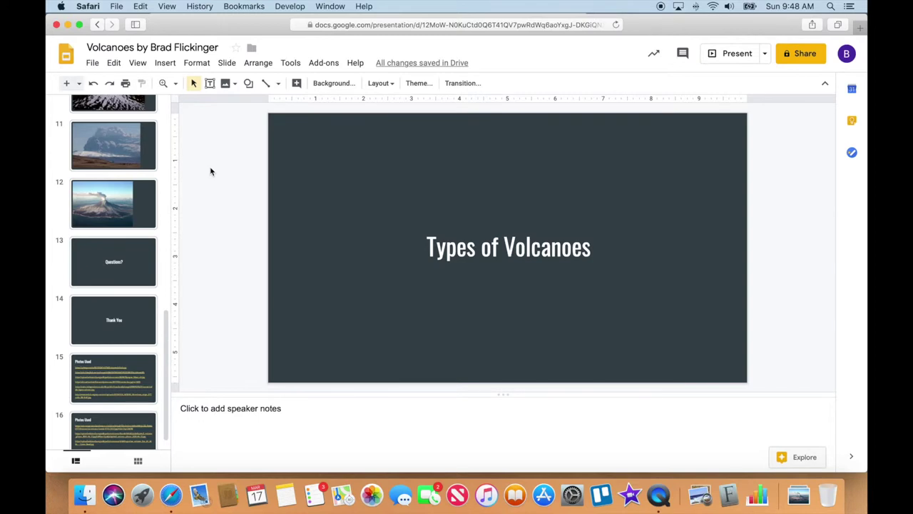
# Select the slide 12 thumbnail with the erupting volcano photo in the filmstrip
pyautogui.click(126, 212)
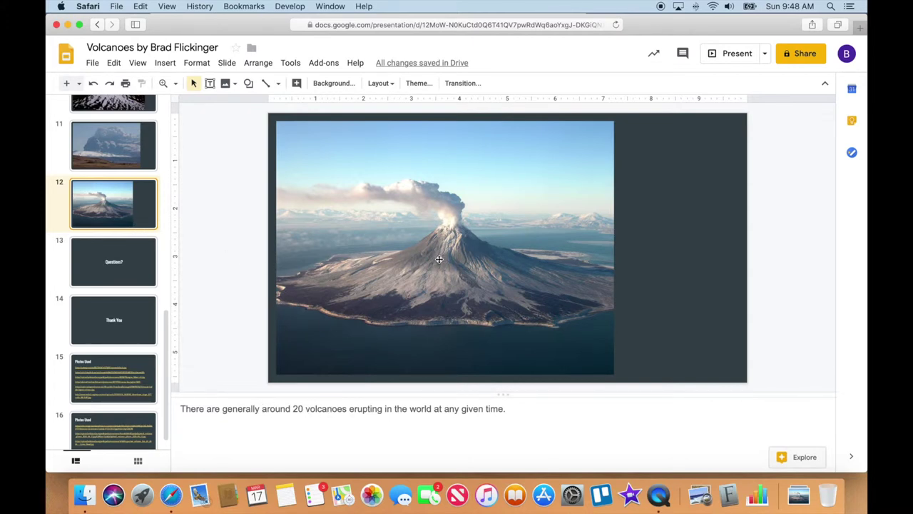
# Add a Title and body layout slide as slide 13, right after slide 12
pyautogui.click(117, 264)
pyautogui.click(120, 211)
pyautogui.click(79, 83)
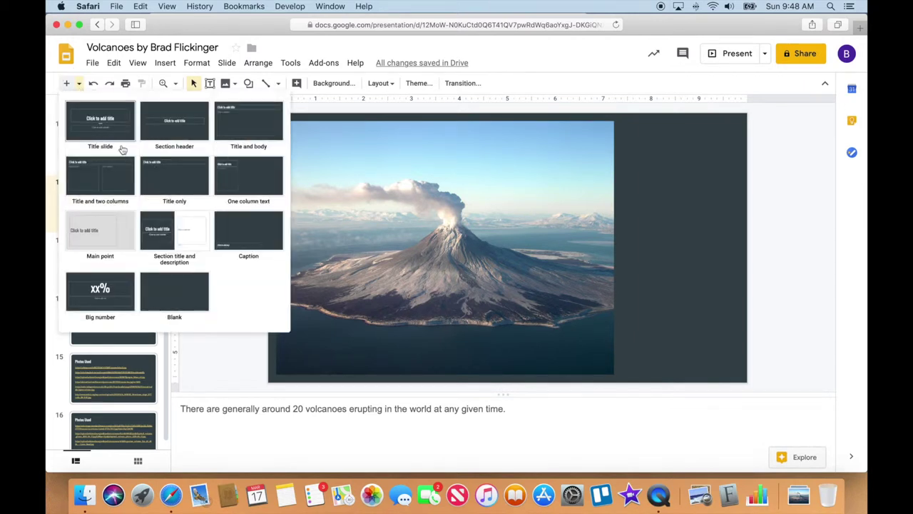
pyautogui.click(248, 128)
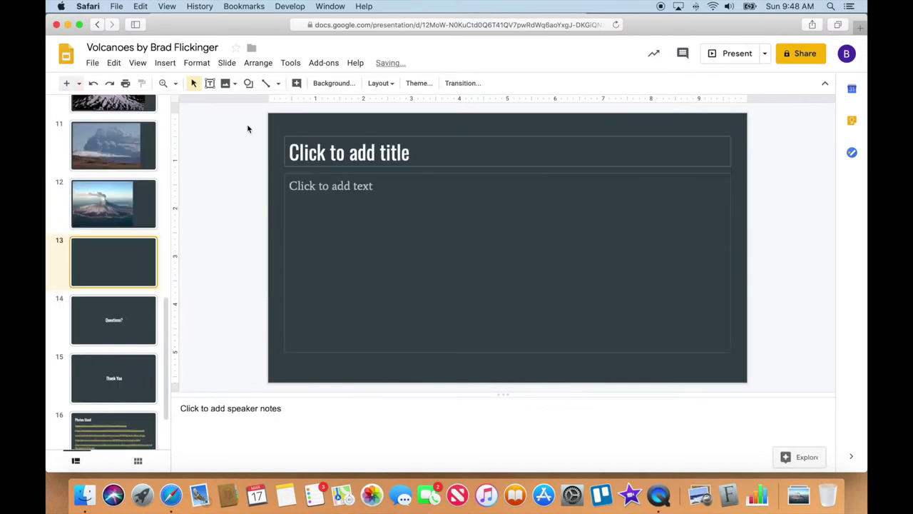
# Enter 'Volcano Vocabulary' in slide 13's title placeholder, correcting the typos
pyautogui.click(344, 154)
pyautogui.write('Vol')
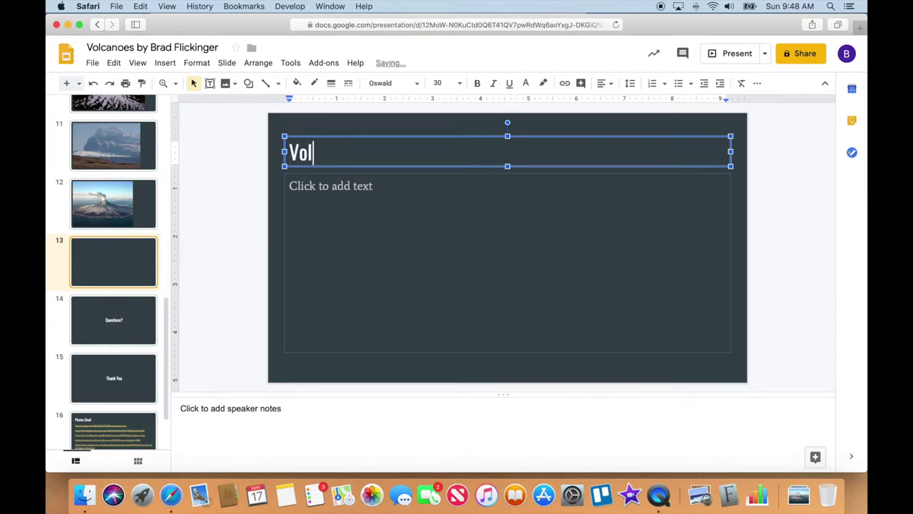
pyautogui.write('cano Vo')
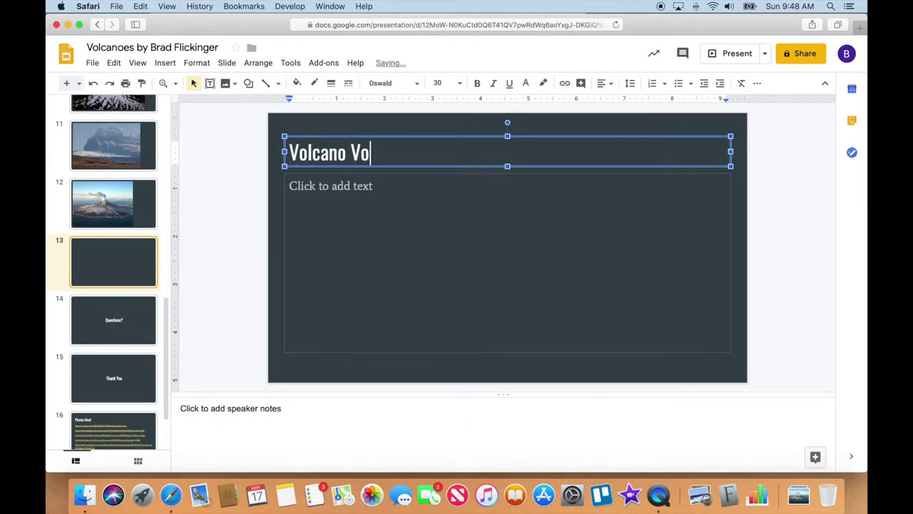
pyautogui.write('cablua')
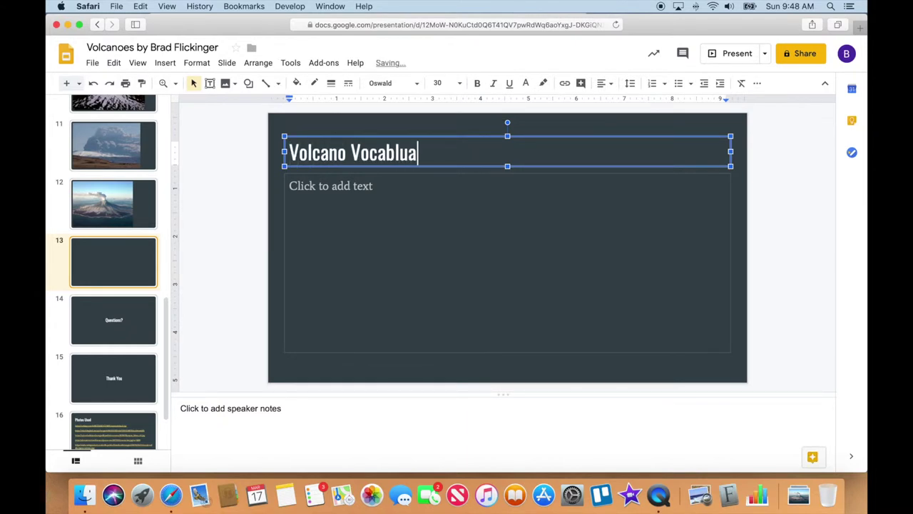
pyautogui.press('BackSpace')
pyautogui.press('BackSpace')
pyautogui.press('BackSpace')
pyautogui.write('h')
pyautogui.press('BackSpace')
pyautogui.write('ul')
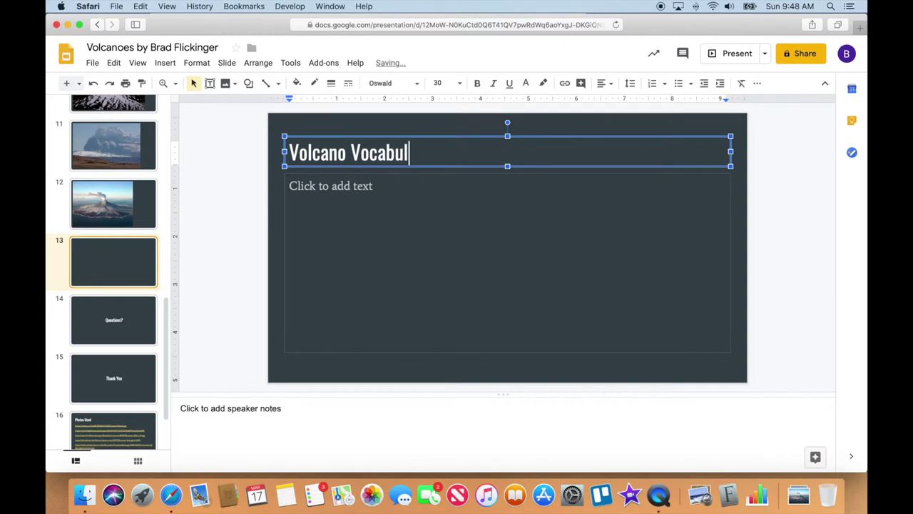
pyautogui.write('ary')
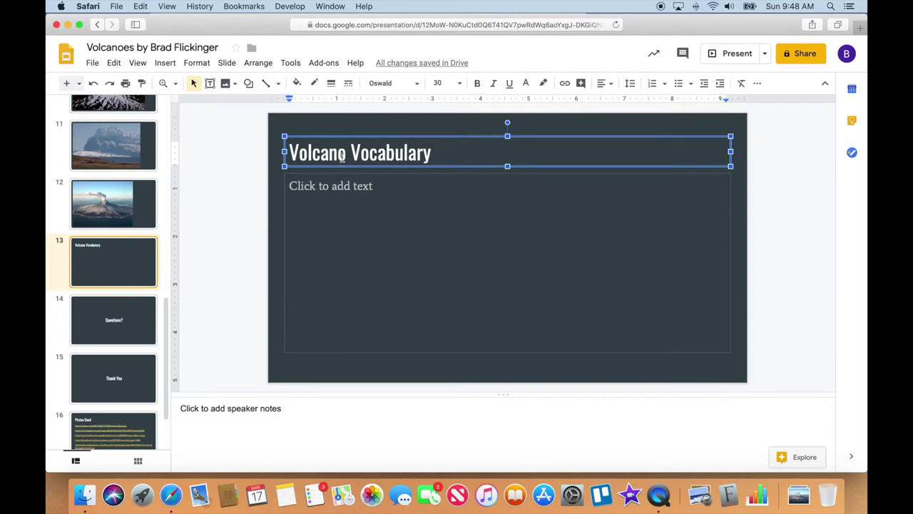
# Type the Active Volcano definition in the body, ending 'considered likely to do so in the future.'
pyautogui.click(338, 189)
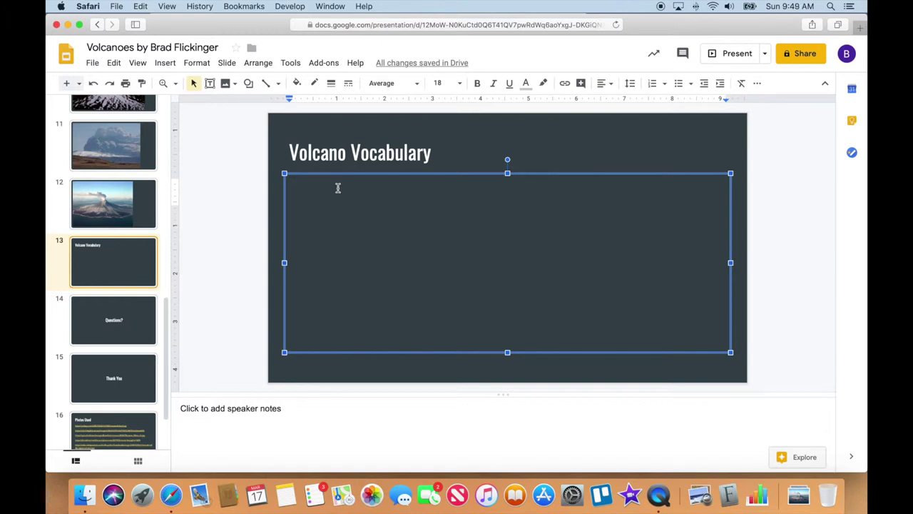
pyautogui.write('ActiveV')
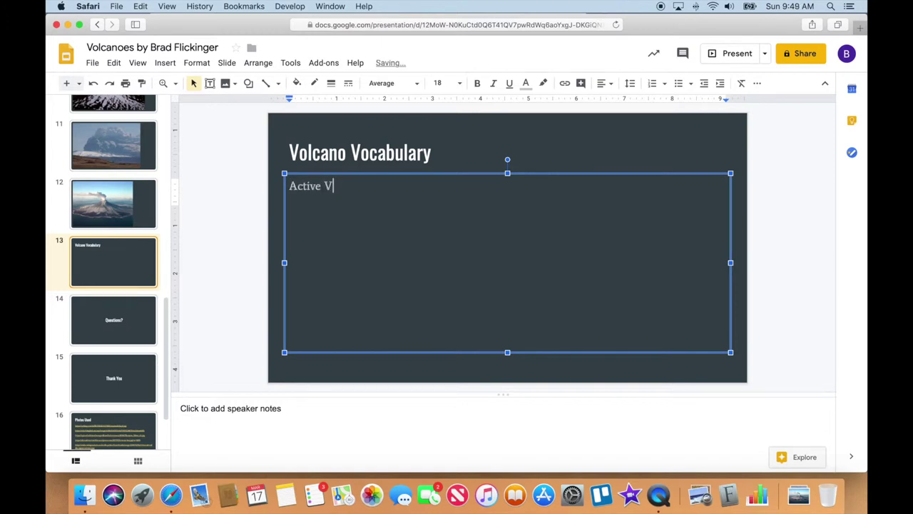
pyautogui.write('lcan')
pyautogui.write('o - A')
pyautogui.write(' vol')
pyautogui.write('can')
pyautogui.write('w')
pyautogui.press('BackSpace')
pyautogui.write('t')
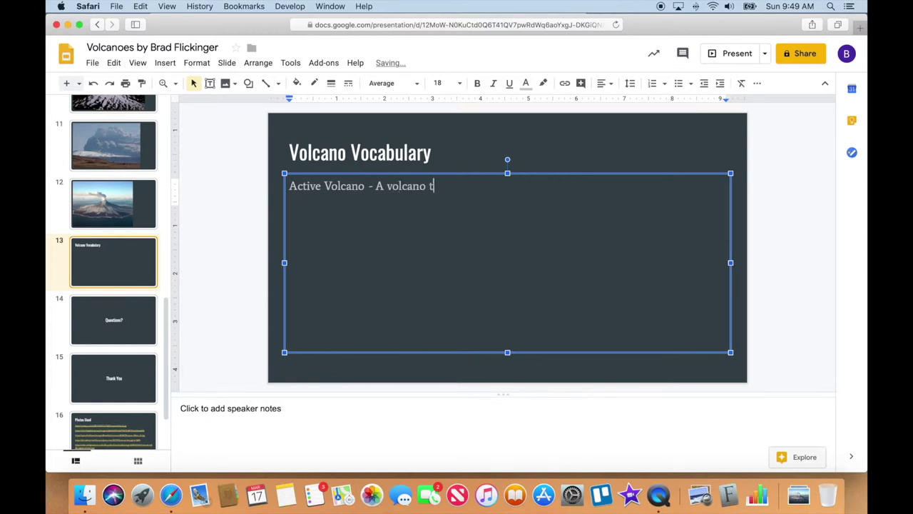
pyautogui.write('hat is erup')
pyautogui.write('ting ')
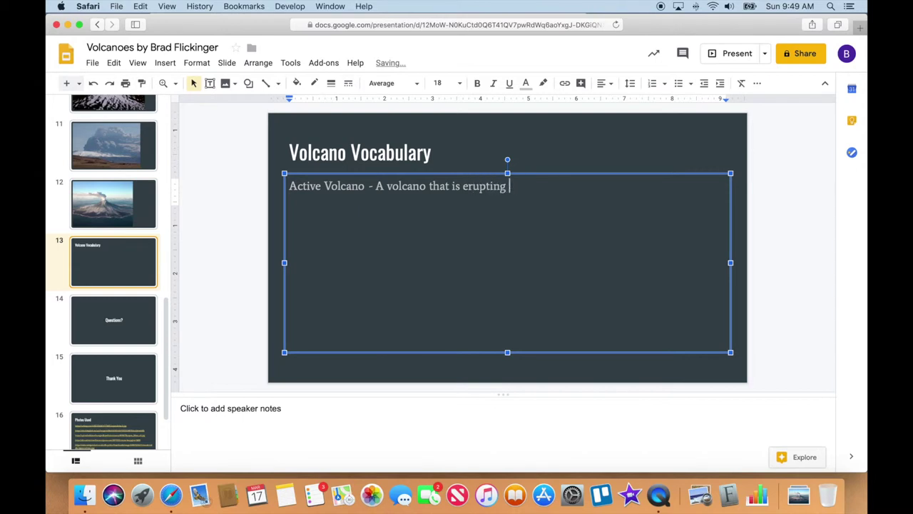
pyautogui.write('or has er')
pyautogui.write('upted within ')
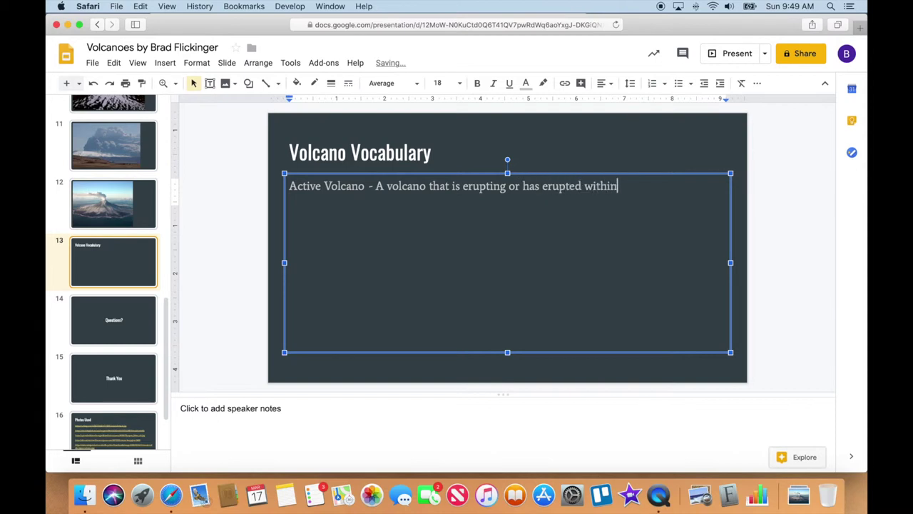
pyautogui.write('histori')
pyautogui.write('cal time and is c')
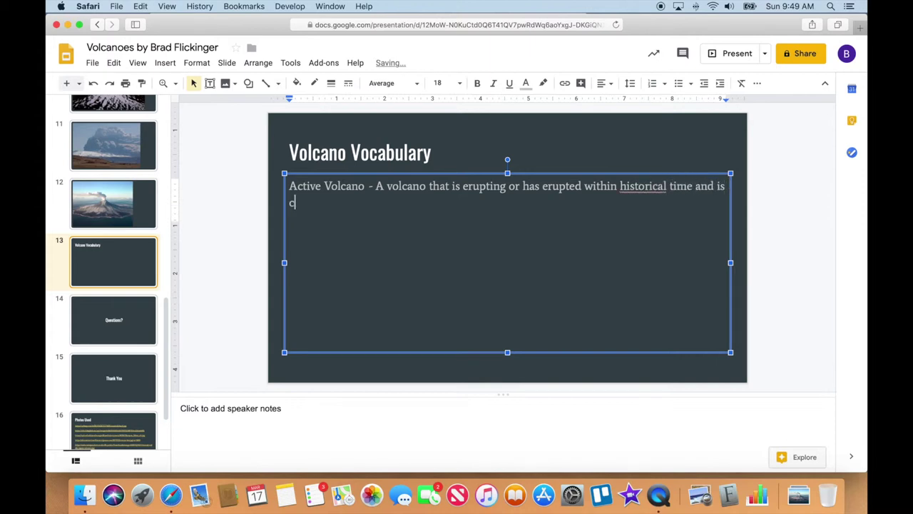
pyautogui.write('onsi')
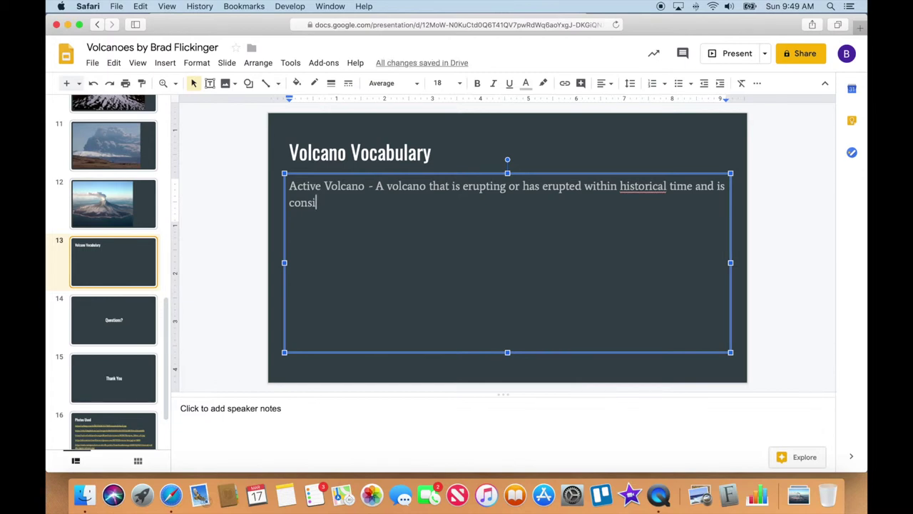
pyautogui.write('dering')
pyautogui.press('BackSpace')
pyautogui.press('BackSpace')
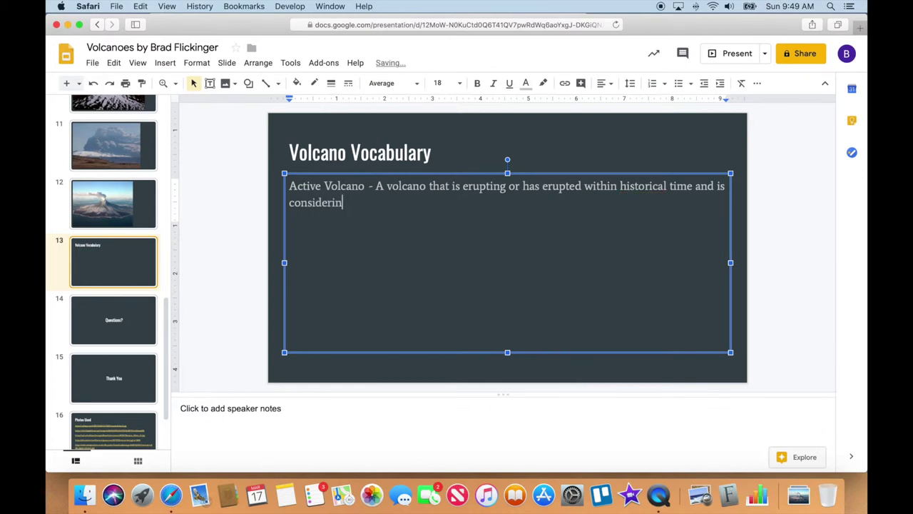
pyautogui.press('BackSpace')
pyautogui.press('BackSpace')
pyautogui.write('ed likel')
pyautogui.write('y to ')
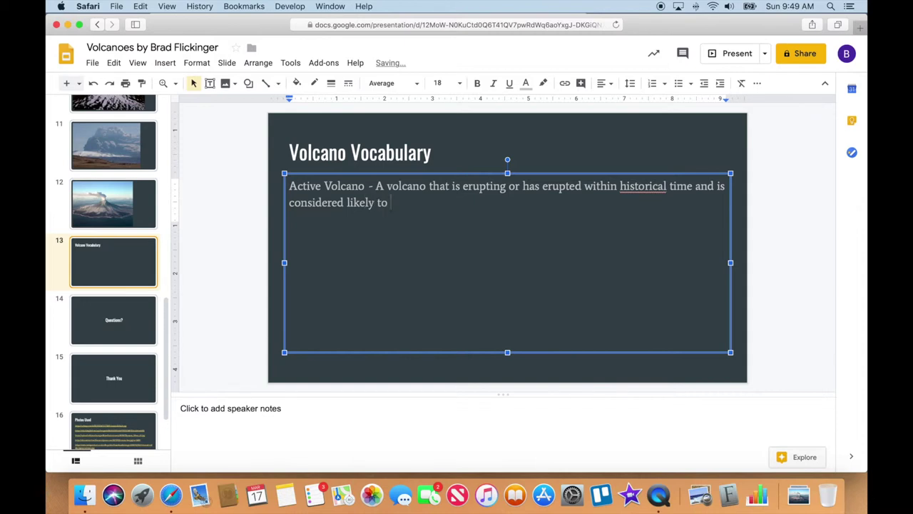
pyautogui.write('do so i')
pyautogui.write('n the furt')
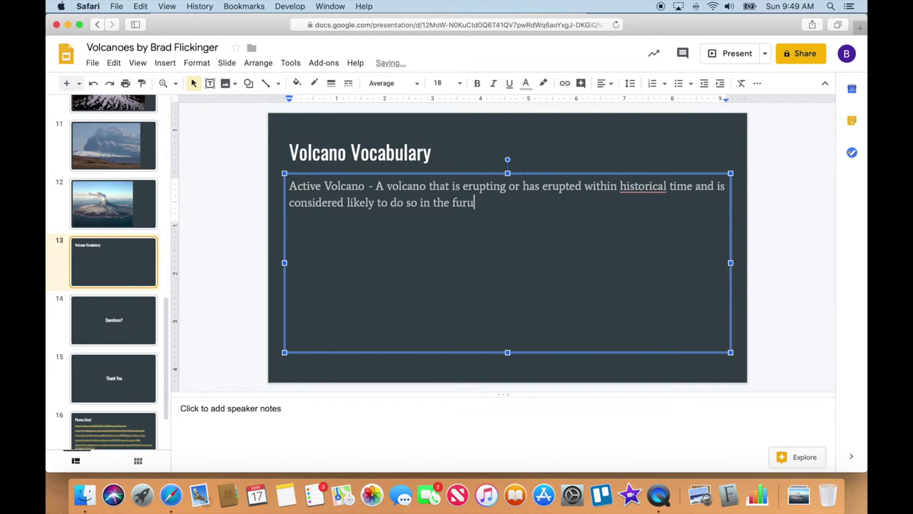
pyautogui.write('ure.')
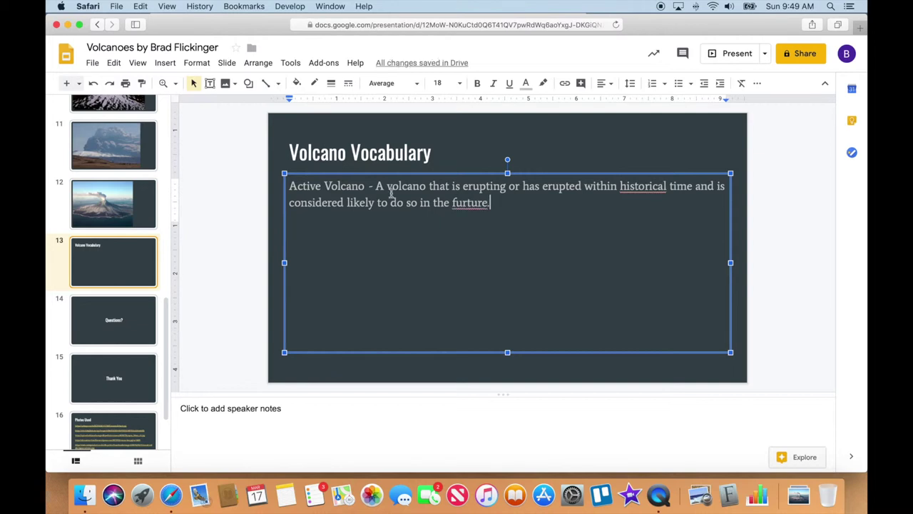
# Correct 'historical' to 'historic' and 'furture' to 'future', then start a new line
pyautogui.rightClick(646, 190)
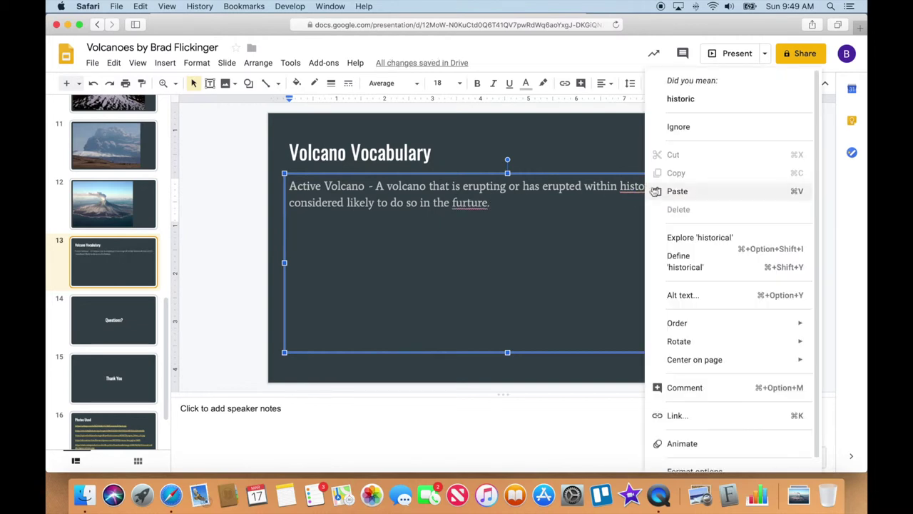
pyautogui.click(692, 104)
pyautogui.rightClick(484, 206)
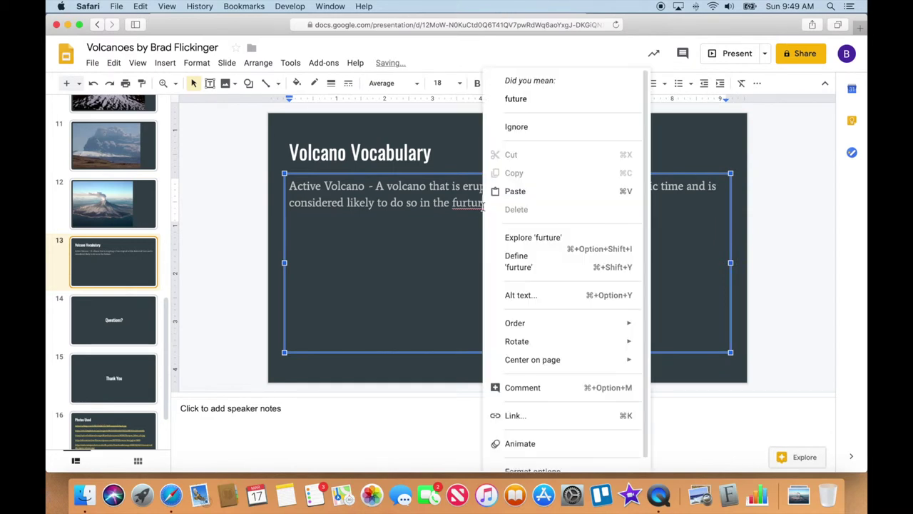
pyautogui.click(508, 100)
pyautogui.click(497, 203)
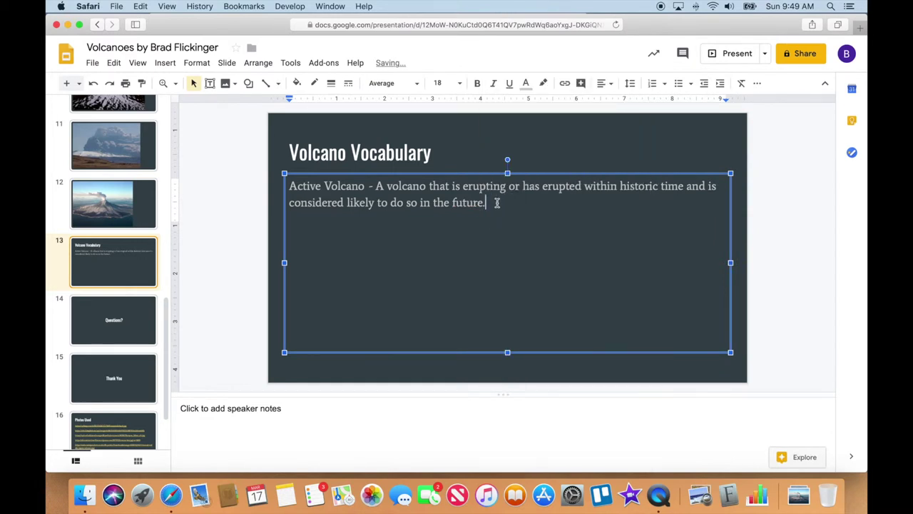
pyautogui.press('Return')
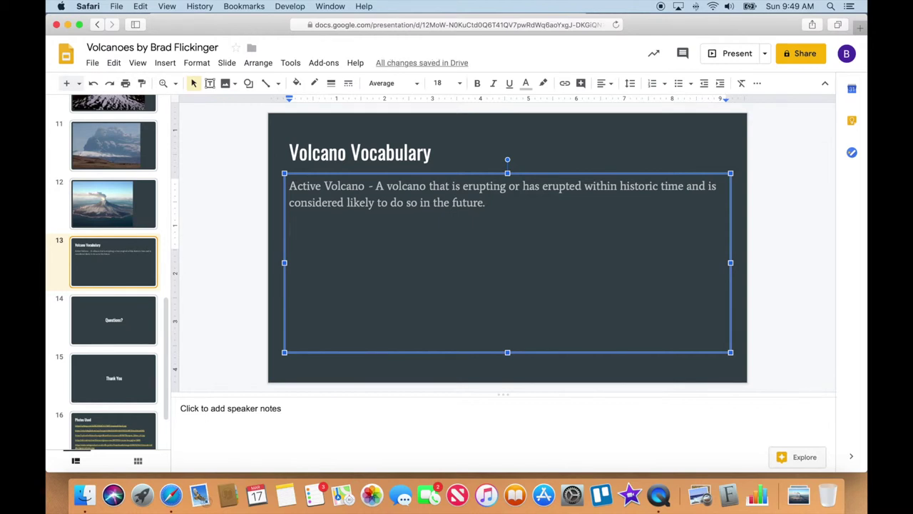
# Type the Ash, Ashfall and Vent definitions, each on its own line
pyautogui.write('Ash')
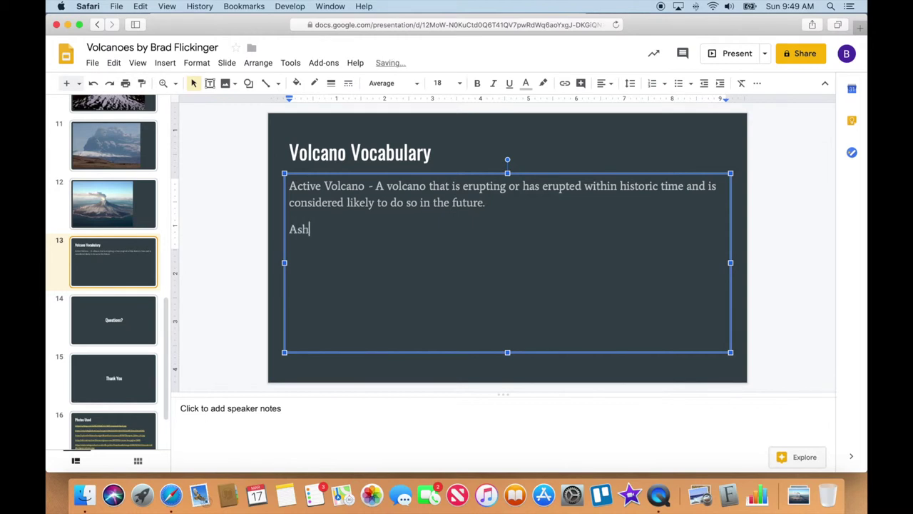
pyautogui.write(' - Fine particles of rock dust doown from an')
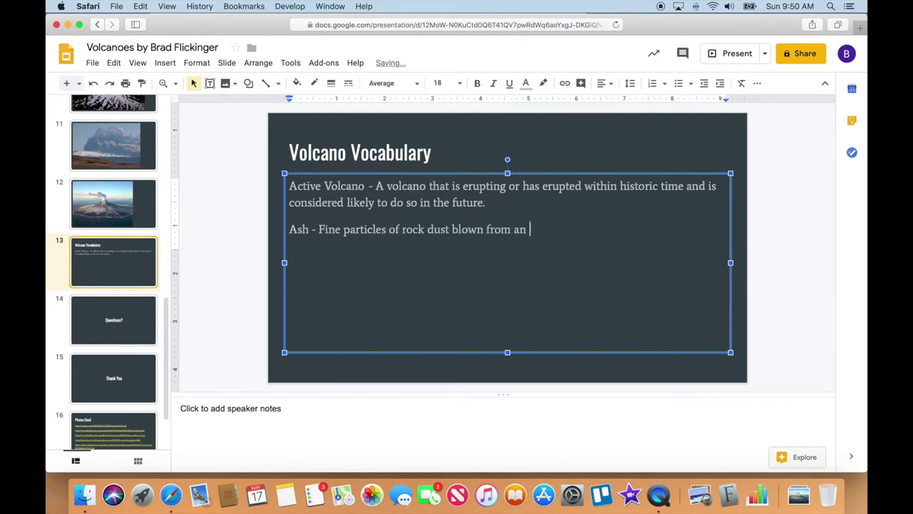
pyautogui.write(' explosion vent.')
pyautogui.press('Return')
pyautogui.write('Ashfall - Vol')
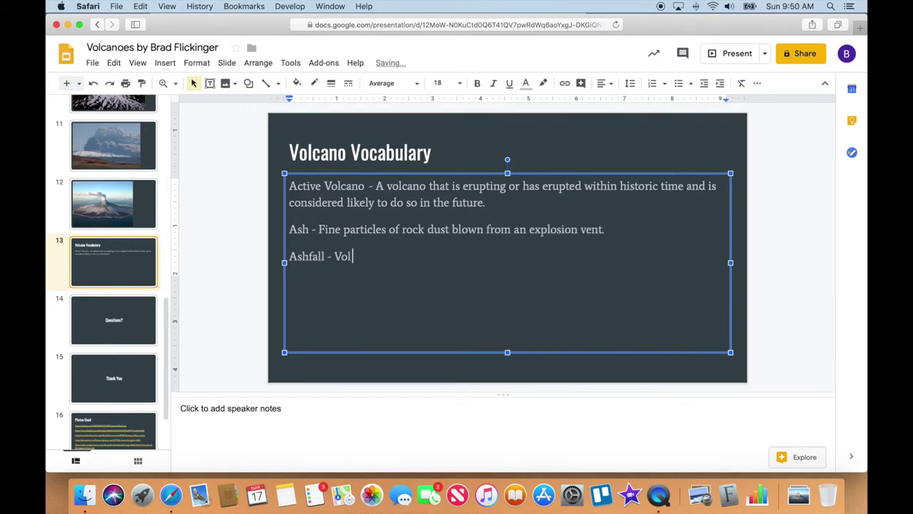
pyautogui.write('canic ash that has fallen through the air from an erup')
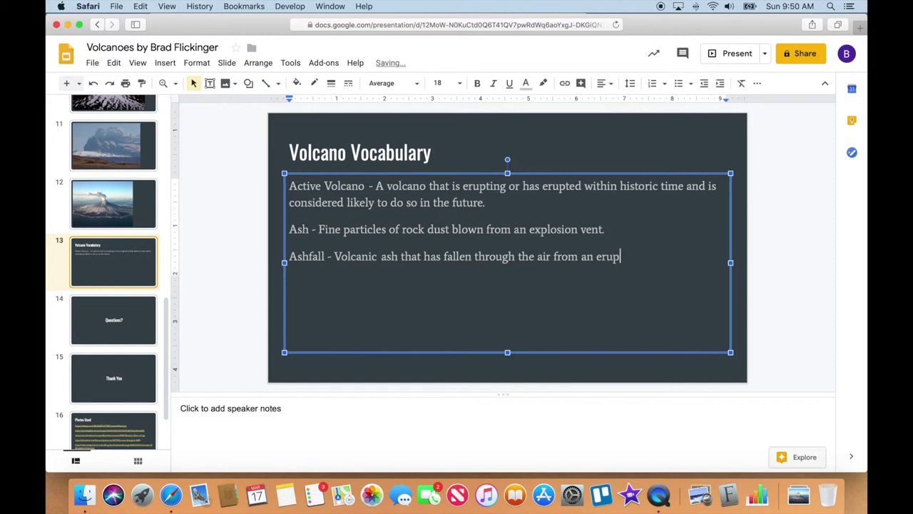
pyautogui.write('ting volcano.')
pyautogui.press('Return')
pyautogui.write('Vent - A vent is an open')
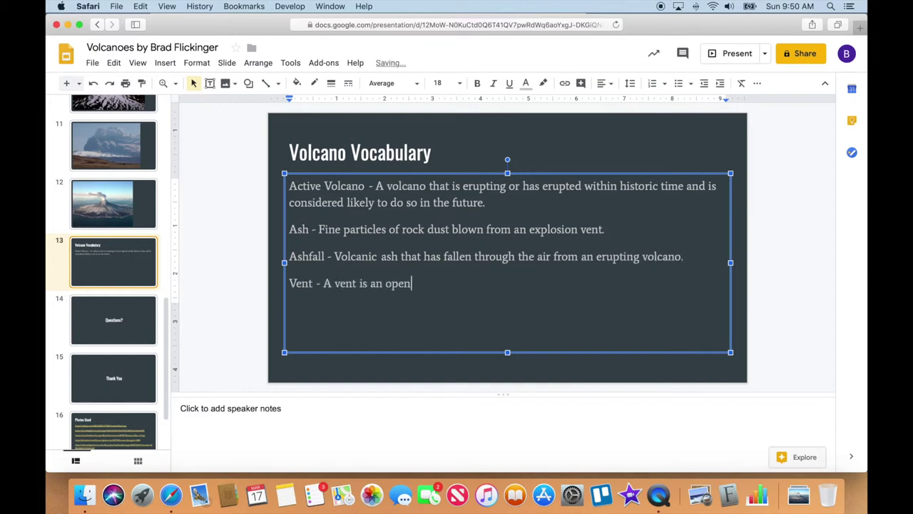
pyautogui.write("ing at the Earth's surface of a volcanic ")
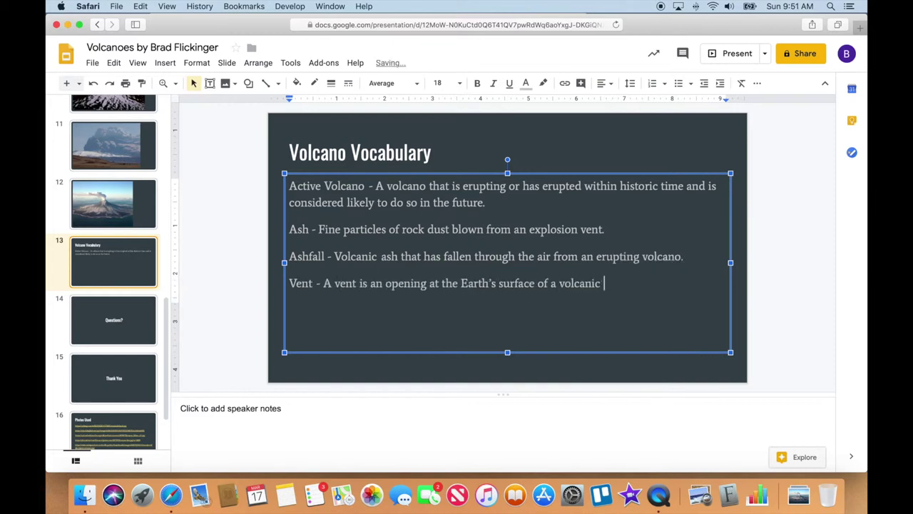
pyautogui.write('conduit.')
pyautogui.press('Return')
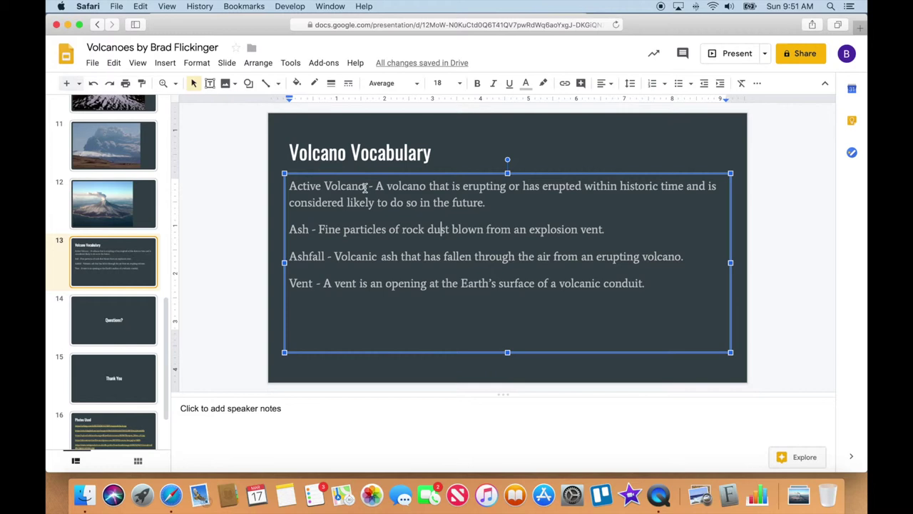
# Bold each term name: Active Volcano, Ash, Ashfall and Vent
pyautogui.moveTo(365, 187); pyautogui.dragTo(287, 186)
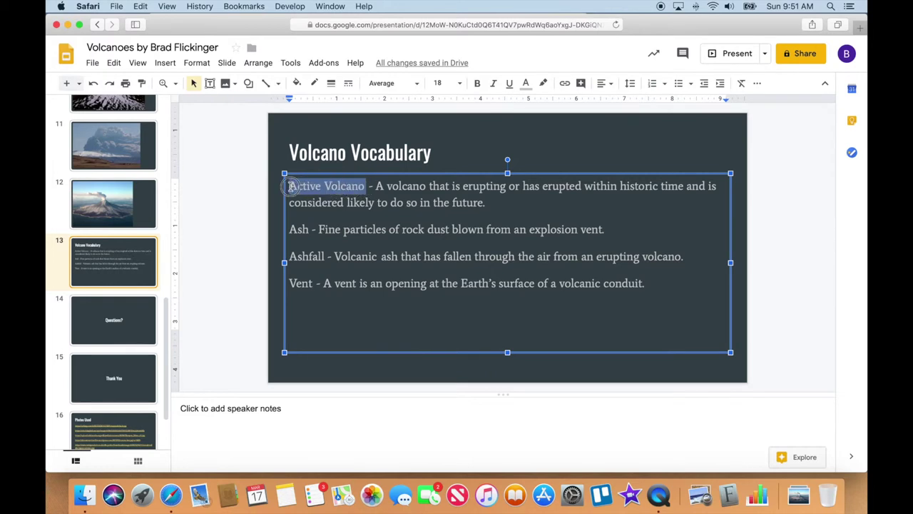
pyautogui.click(477, 83)
pyautogui.moveTo(310, 229); pyautogui.dragTo(287, 229)
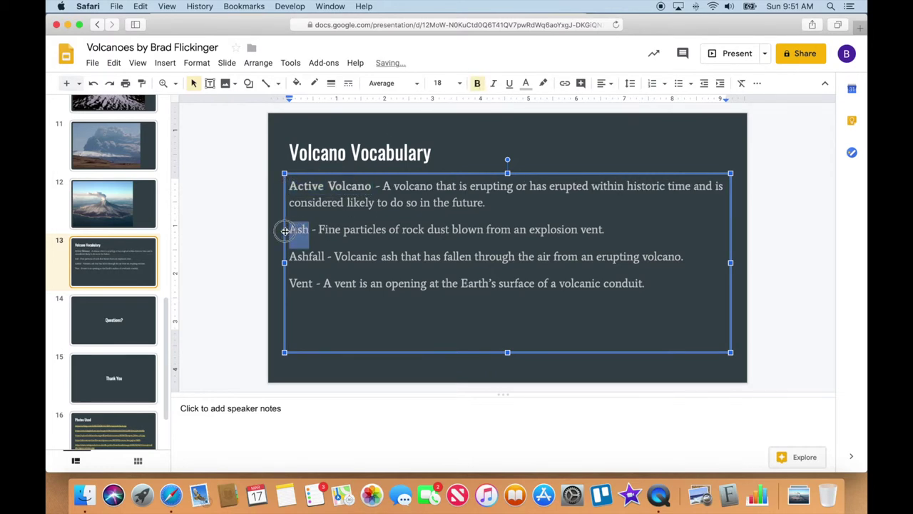
pyautogui.click(476, 83)
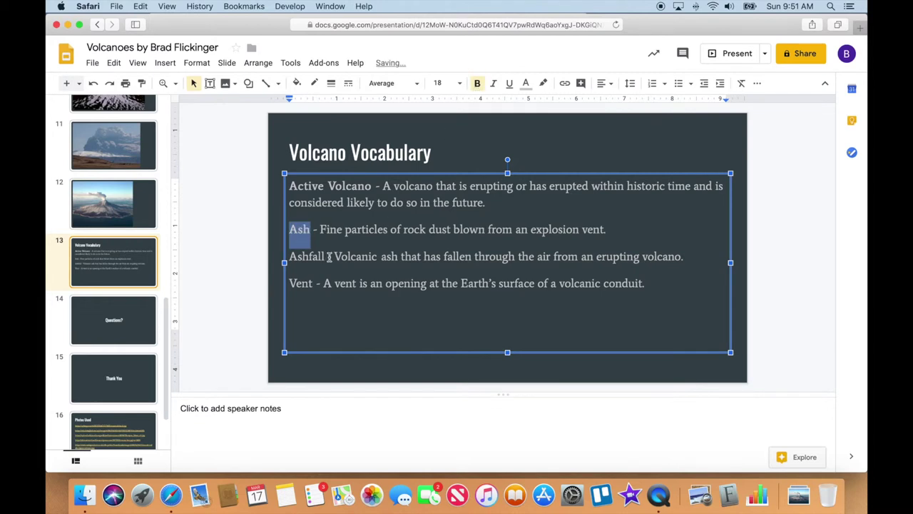
pyautogui.moveTo(326, 257); pyautogui.dragTo(287, 257)
pyautogui.click(477, 83)
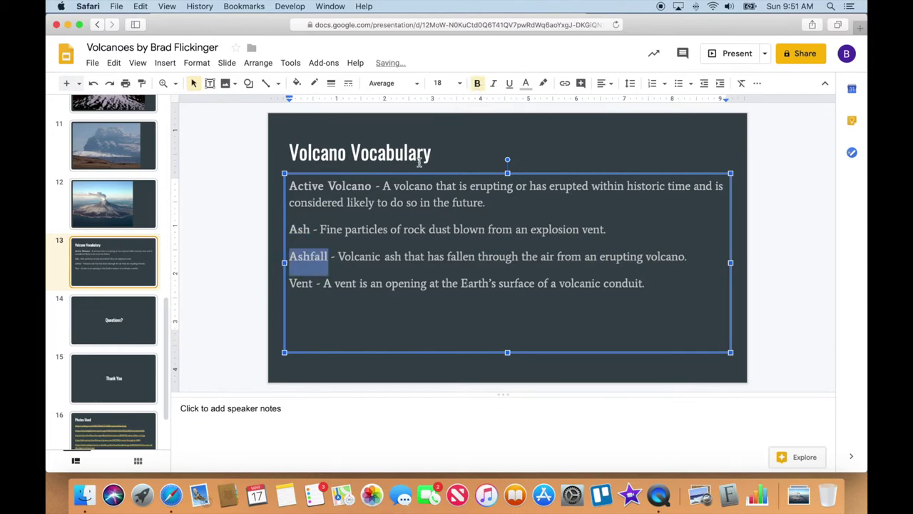
pyautogui.moveTo(318, 283); pyautogui.dragTo(288, 284)
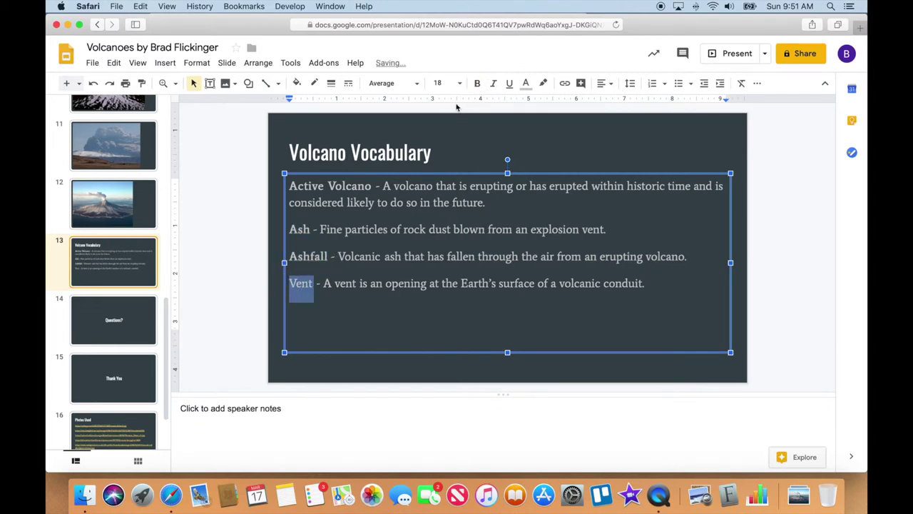
pyautogui.click(478, 83)
pyautogui.moveTo(372, 186); pyautogui.dragTo(288, 185)
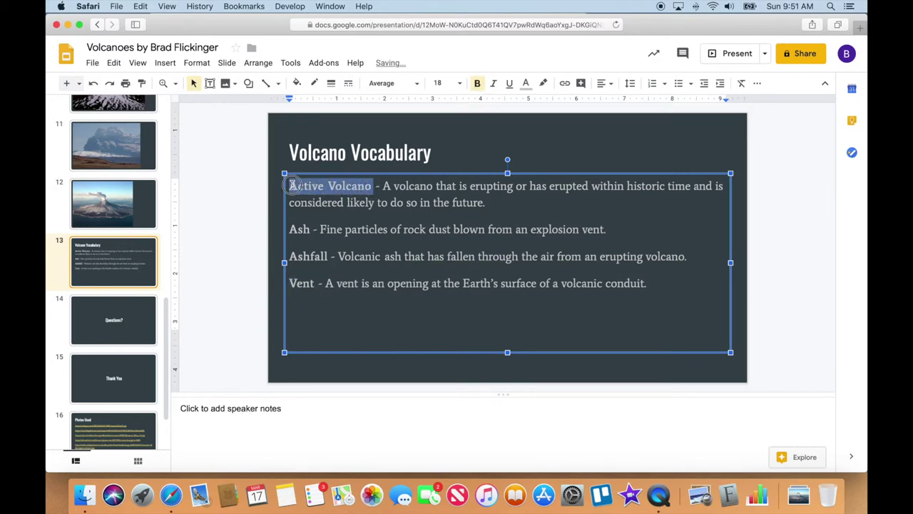
# Give the selected Active Volcano term a light red text colour and check it
pyautogui.click(526, 83)
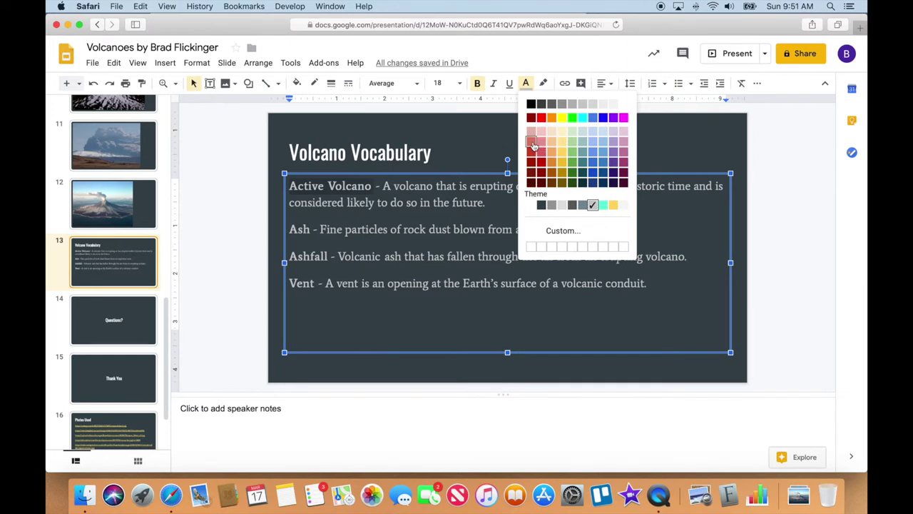
pyautogui.click(532, 146)
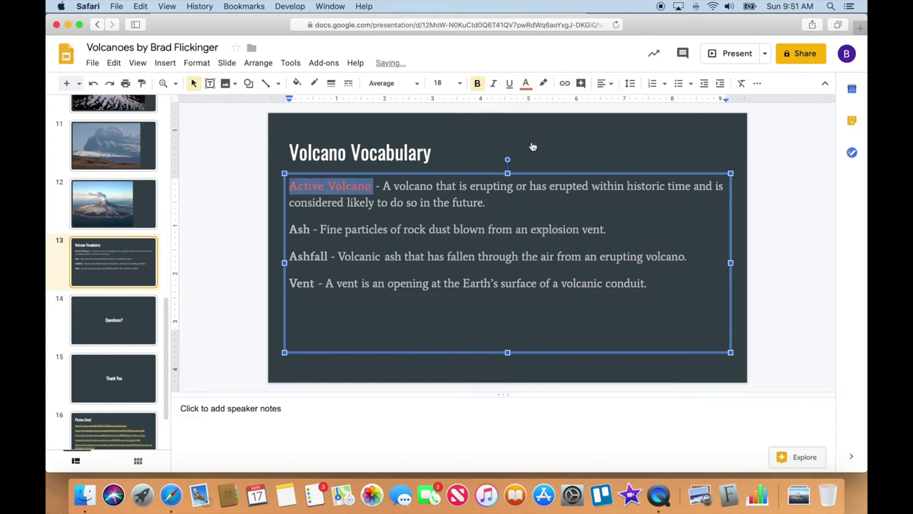
pyautogui.click(500, 198)
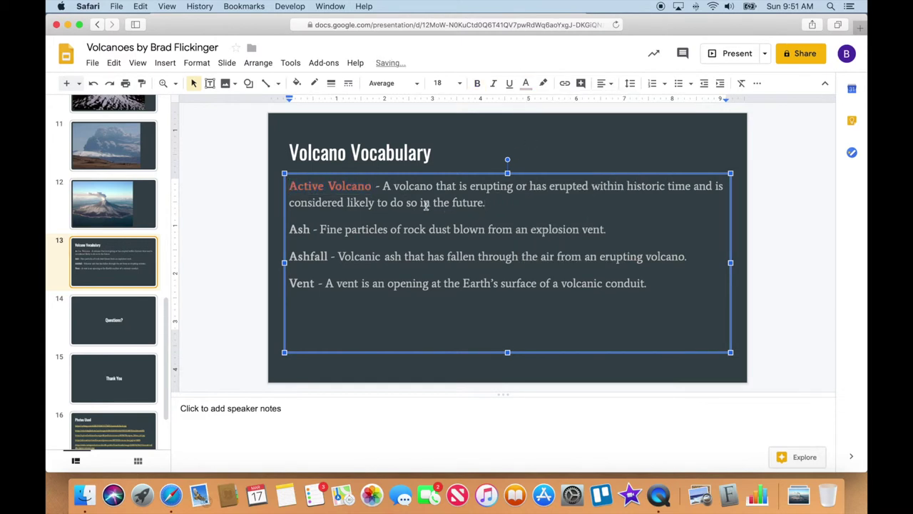
pyautogui.click(375, 187)
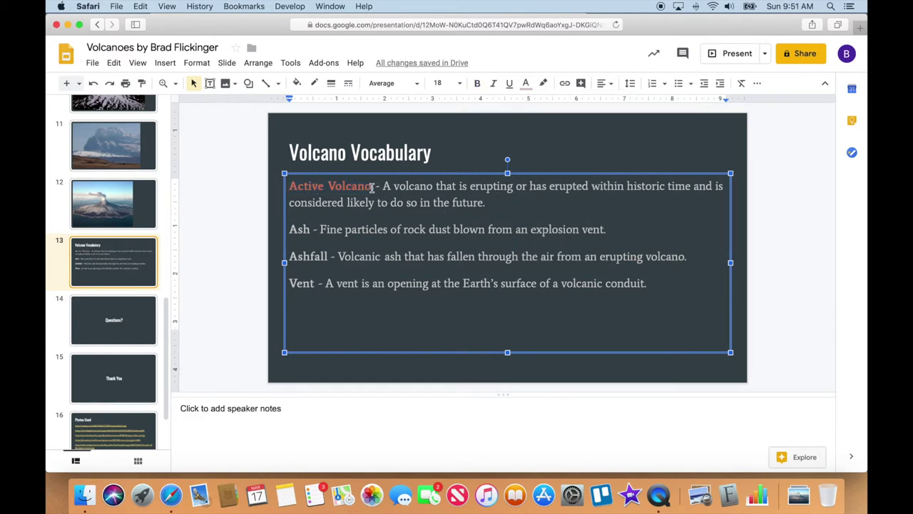
pyautogui.moveTo(372, 187); pyautogui.dragTo(289, 187)
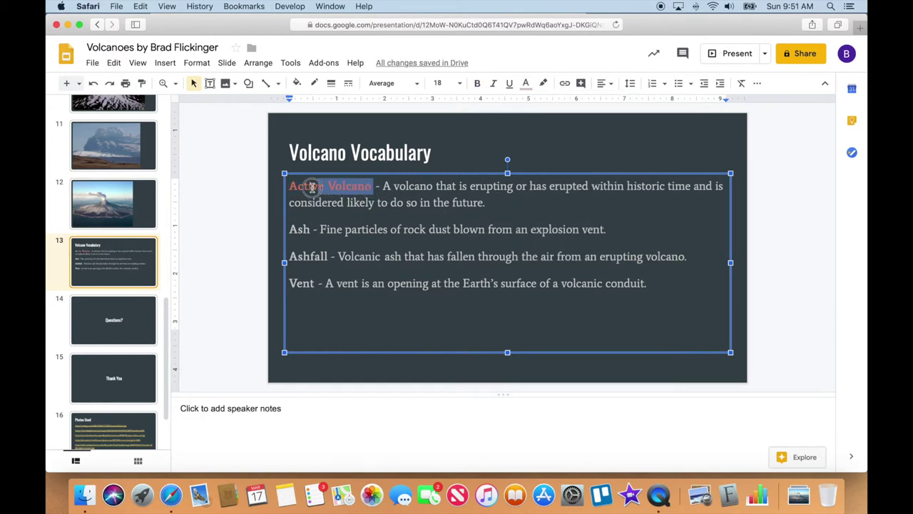
# Recolour Active Volcano from light red to light blue
pyautogui.click(526, 84)
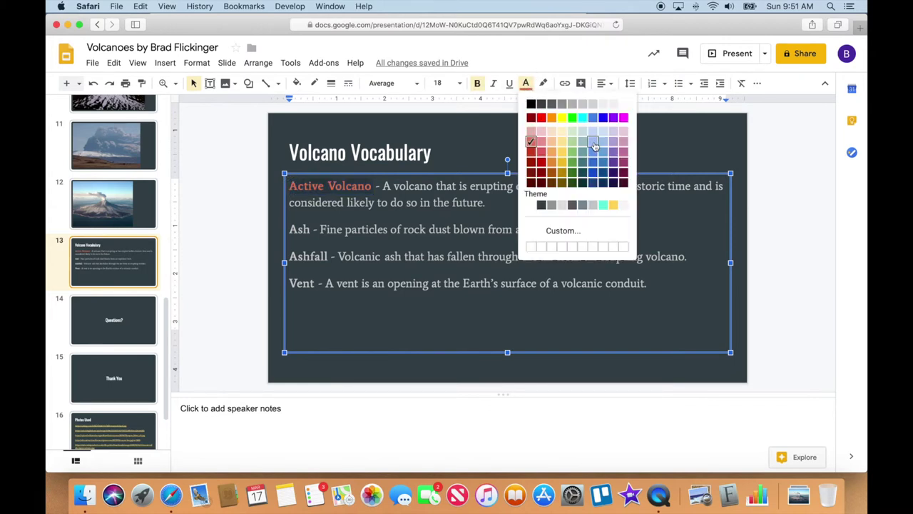
pyautogui.click(594, 144)
pyautogui.click(506, 228)
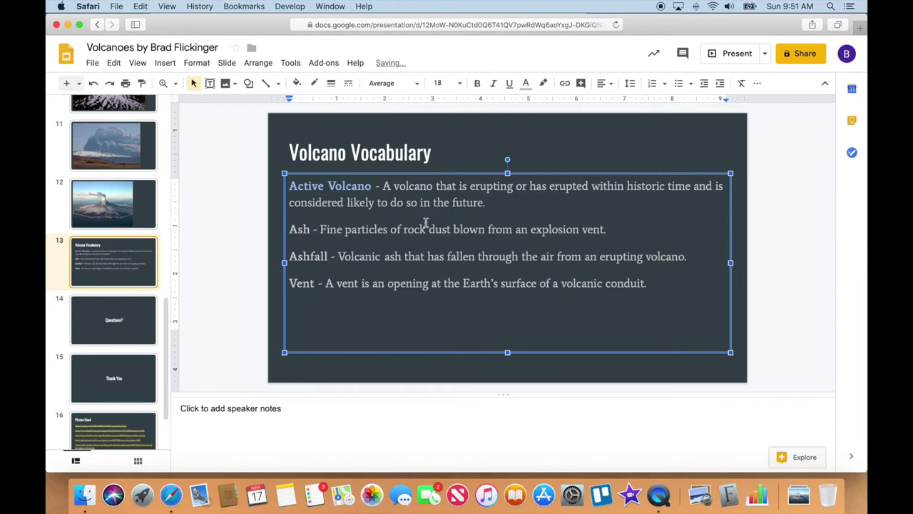
pyautogui.moveTo(374, 187); pyautogui.dragTo(288, 187)
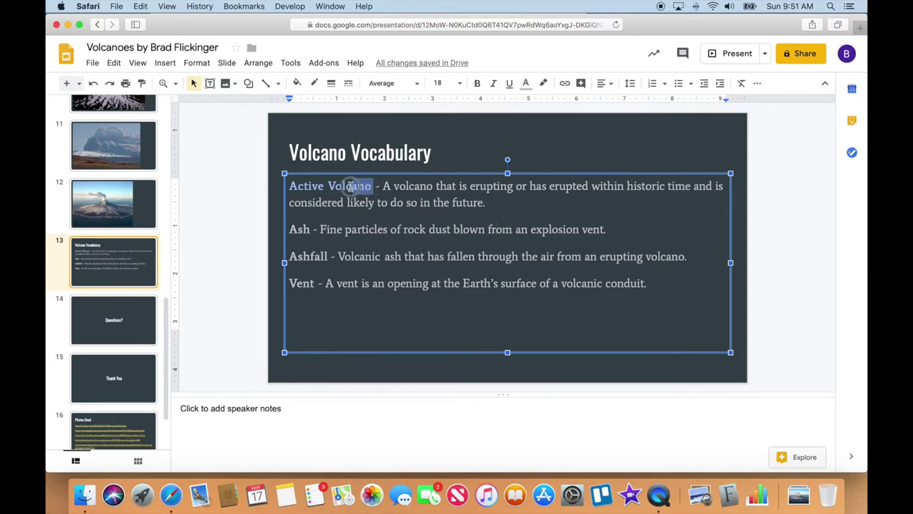
# Colour Ash and Ashfall light blue, leaving Vent unchanged
pyautogui.doubleClick(299, 230)
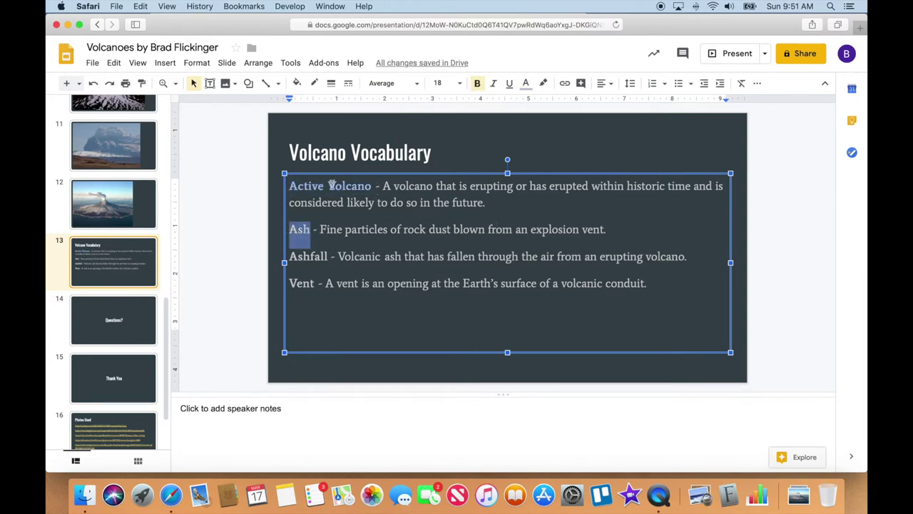
pyautogui.click(526, 82)
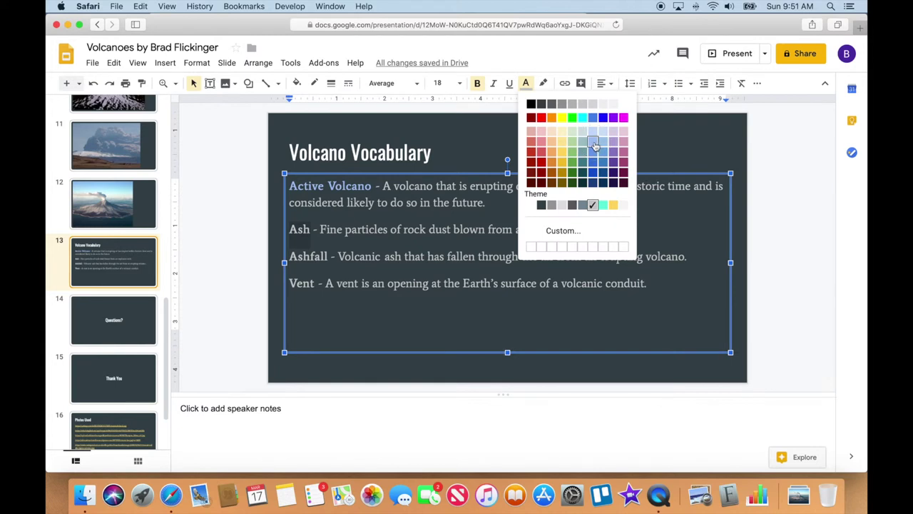
pyautogui.click(594, 146)
pyautogui.doubleClick(325, 257)
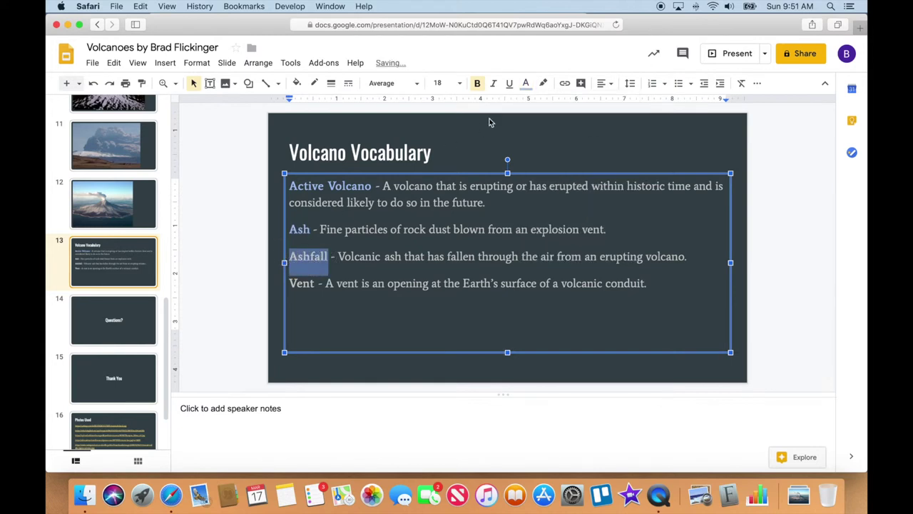
pyautogui.click(526, 82)
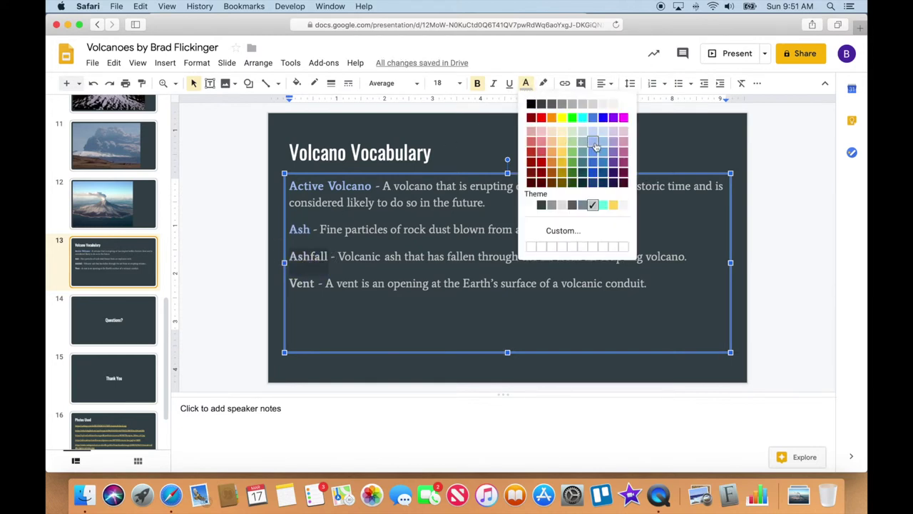
pyautogui.click(596, 146)
pyautogui.doubleClick(300, 284)
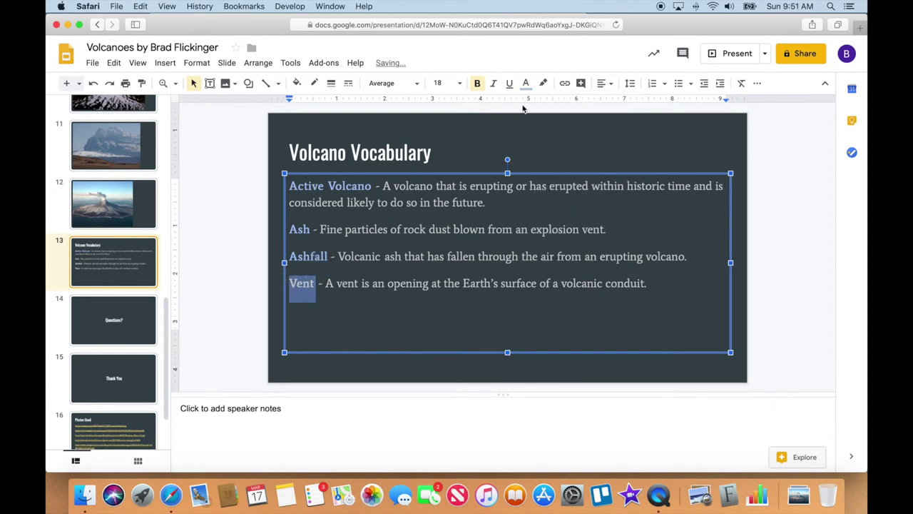
pyautogui.click(371, 186)
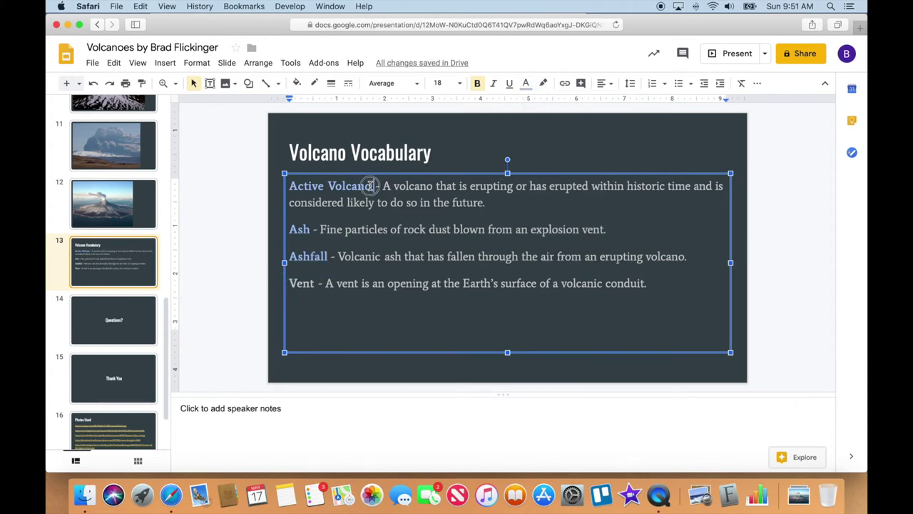
# Set Active Volcano and Ash to the light yellow text colour
pyautogui.moveTo(371, 186); pyautogui.dragTo(289, 185)
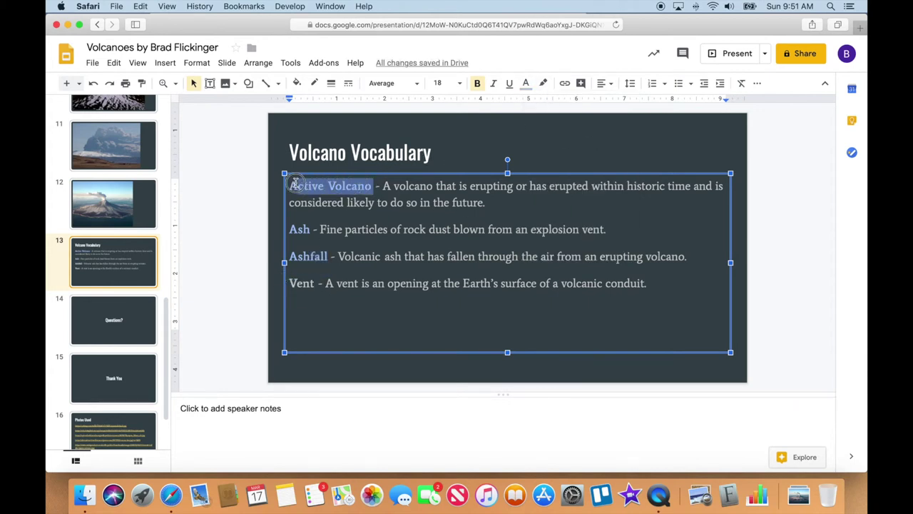
pyautogui.click(526, 84)
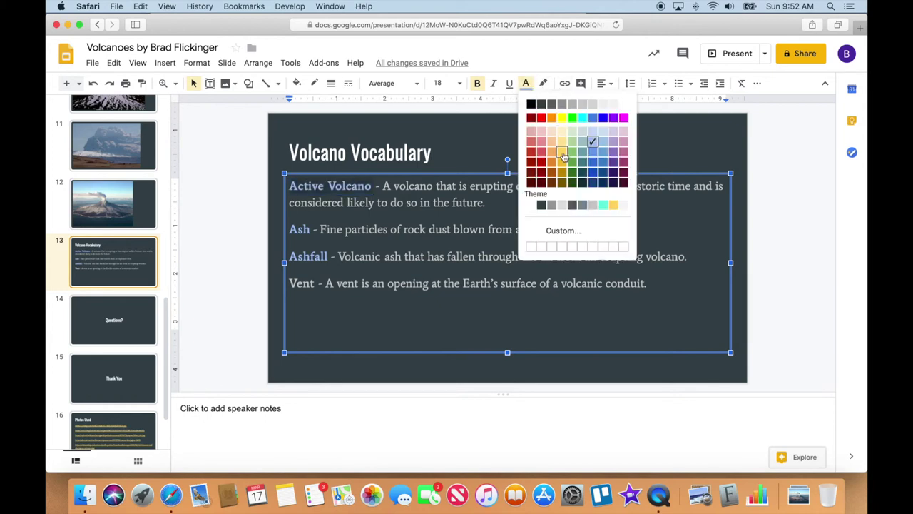
pyautogui.click(563, 143)
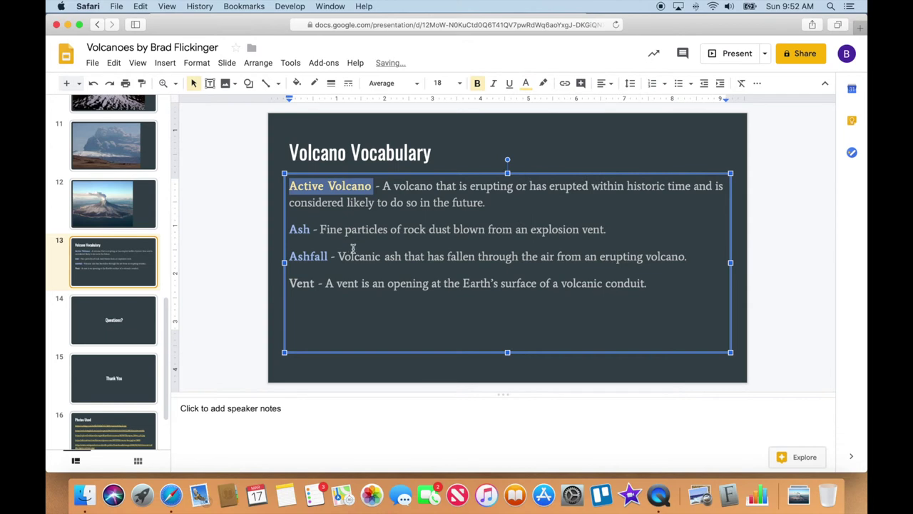
pyautogui.moveTo(312, 229); pyautogui.dragTo(287, 230)
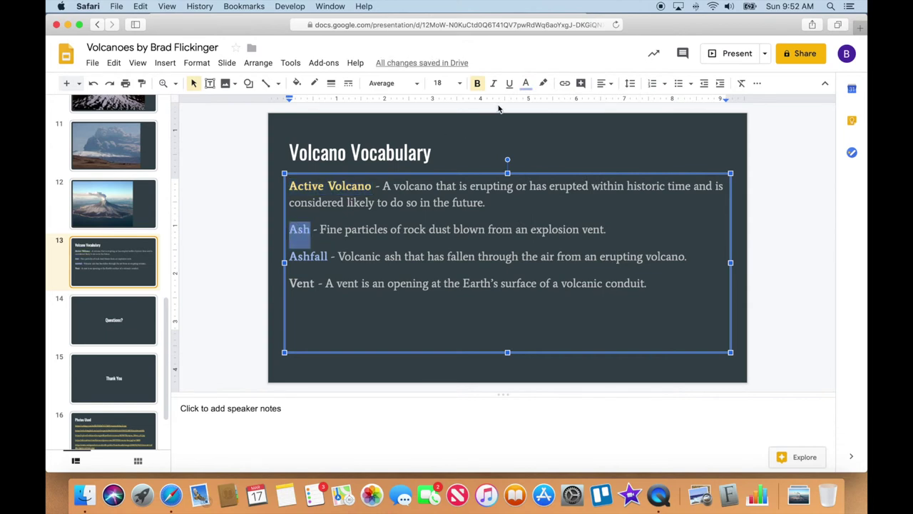
pyautogui.click(525, 86)
pyautogui.click(563, 146)
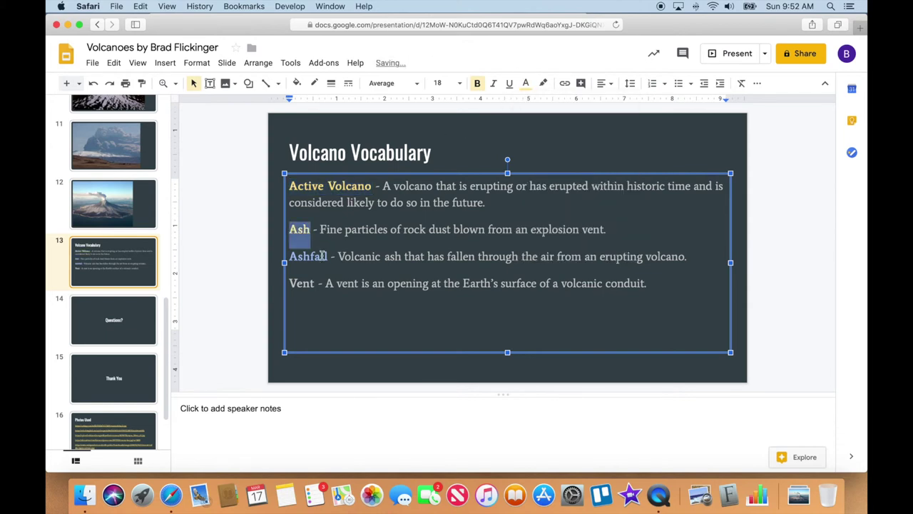
# Set Ashfall and Vent to the same light yellow text colour
pyautogui.moveTo(328, 256); pyautogui.dragTo(287, 256)
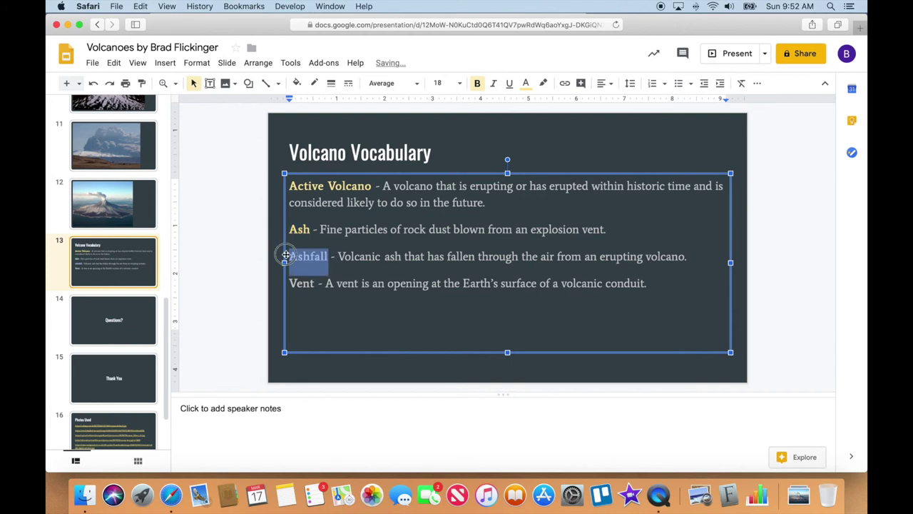
pyautogui.click(525, 83)
pyautogui.click(562, 142)
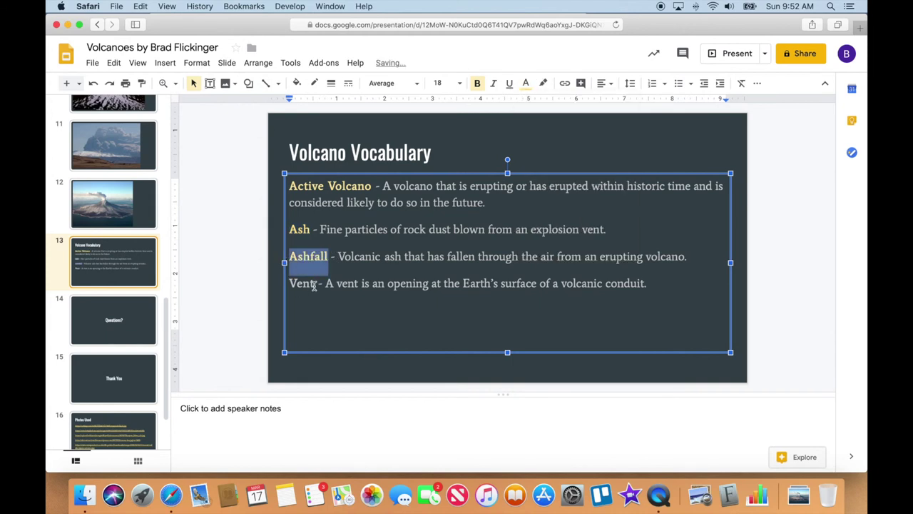
pyautogui.moveTo(315, 284); pyautogui.dragTo(288, 284)
pyautogui.click(525, 83)
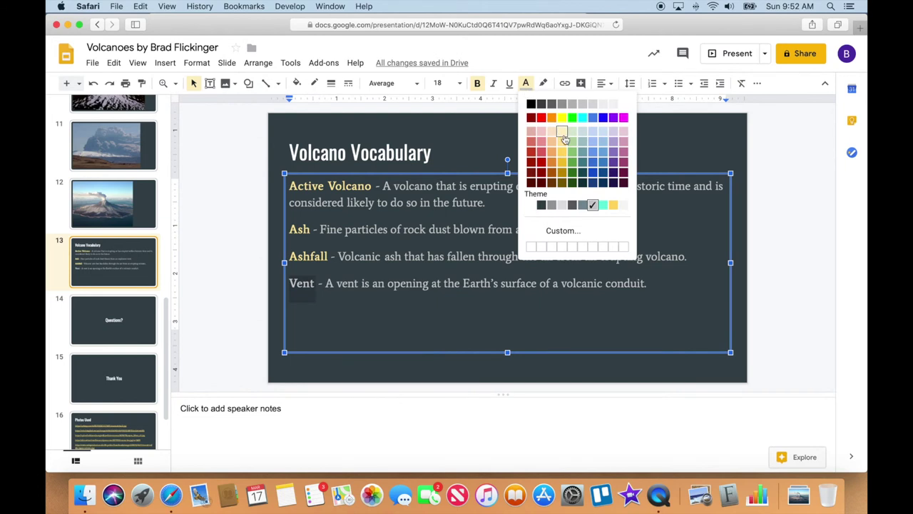
pyautogui.click(563, 142)
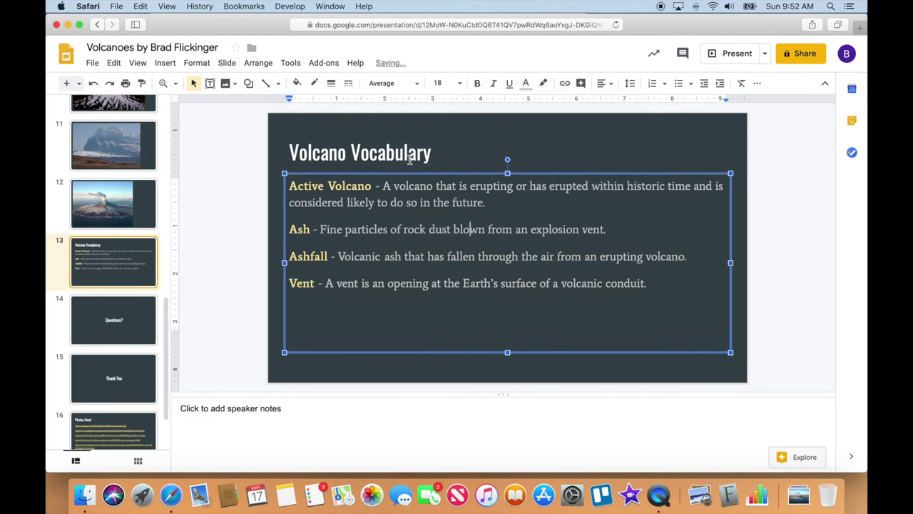
pyautogui.click(247, 170)
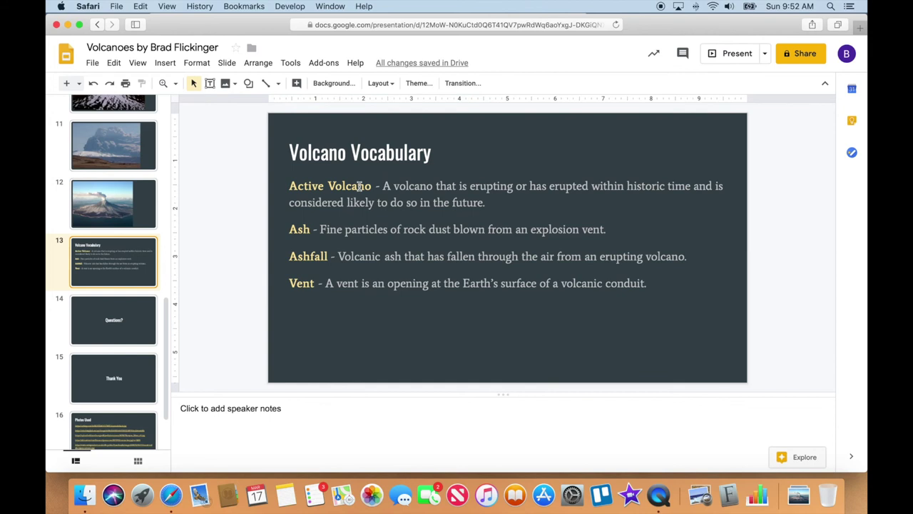
pyautogui.click(109, 218)
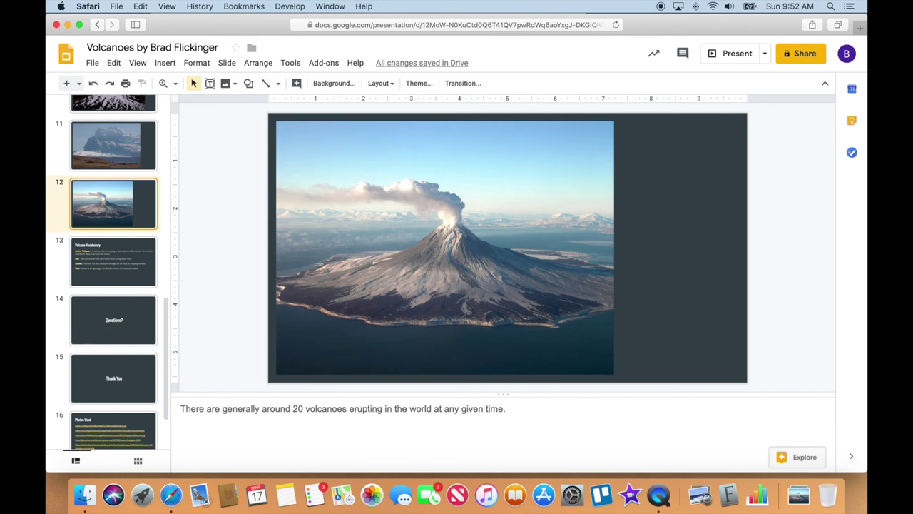
pyautogui.click(118, 276)
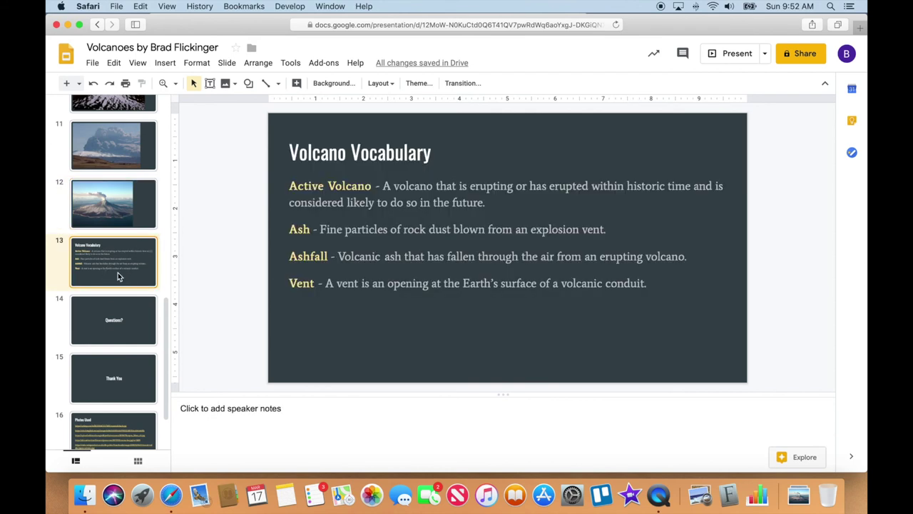